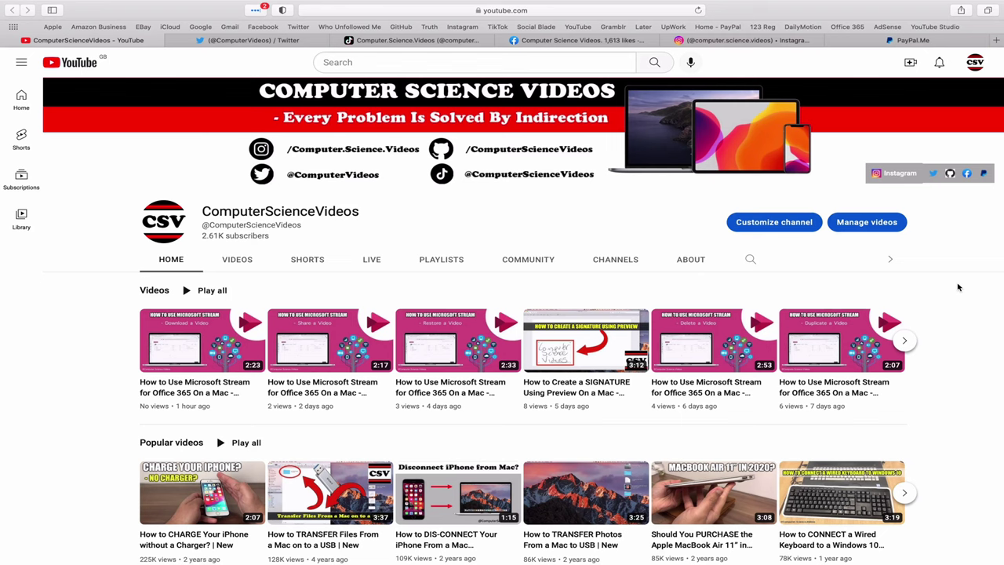
View the channel's Twitter, TikTok, Facebook, Instagram and PayPal.Me tabs in Safari in turn
{"action": "left_click", "coordinate": [239, 41]}
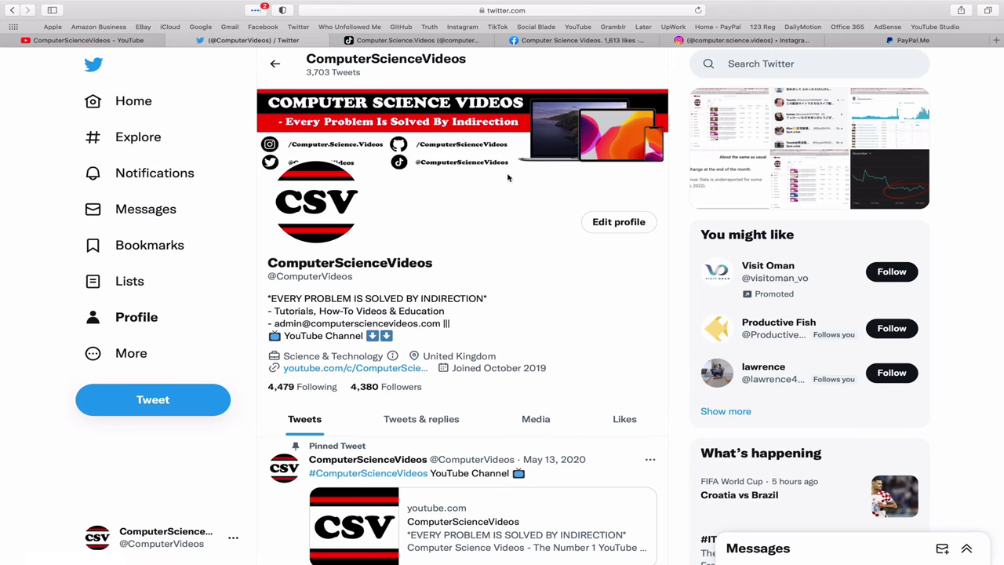
{"action": "left_click", "coordinate": [439, 41]}
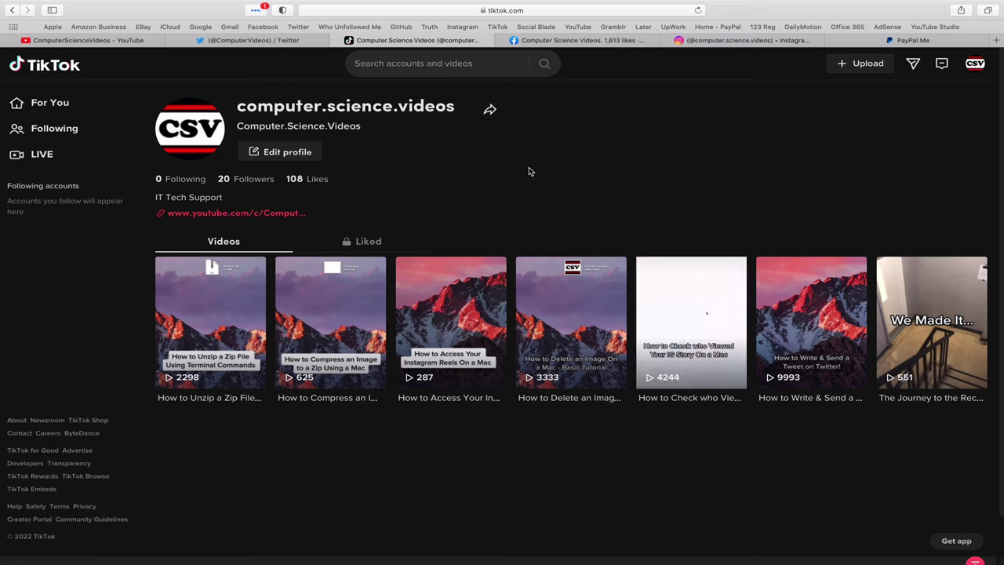
{"action": "left_click", "coordinate": [580, 41]}
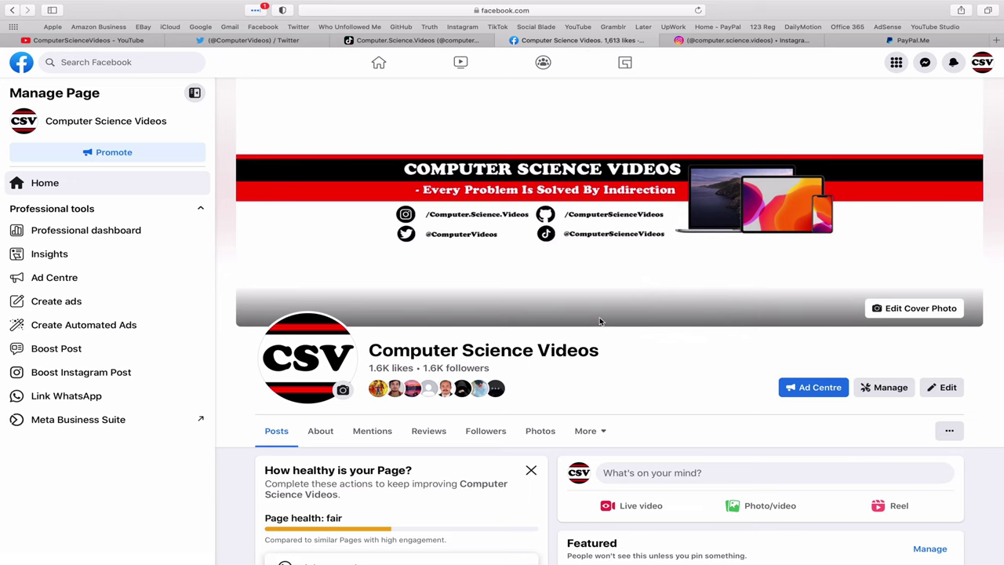
{"action": "left_click", "coordinate": [746, 40]}
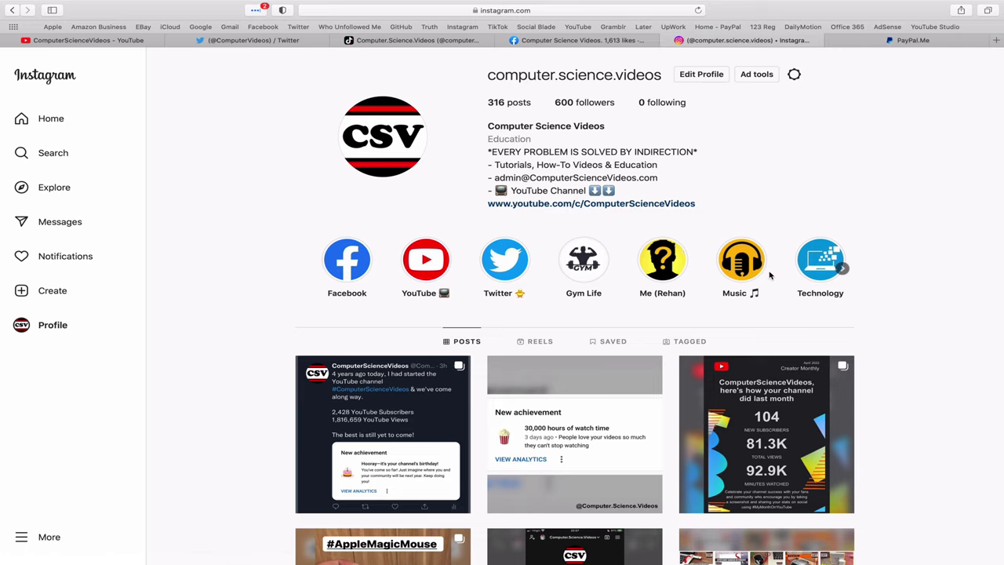
{"action": "left_click", "coordinate": [947, 43]}
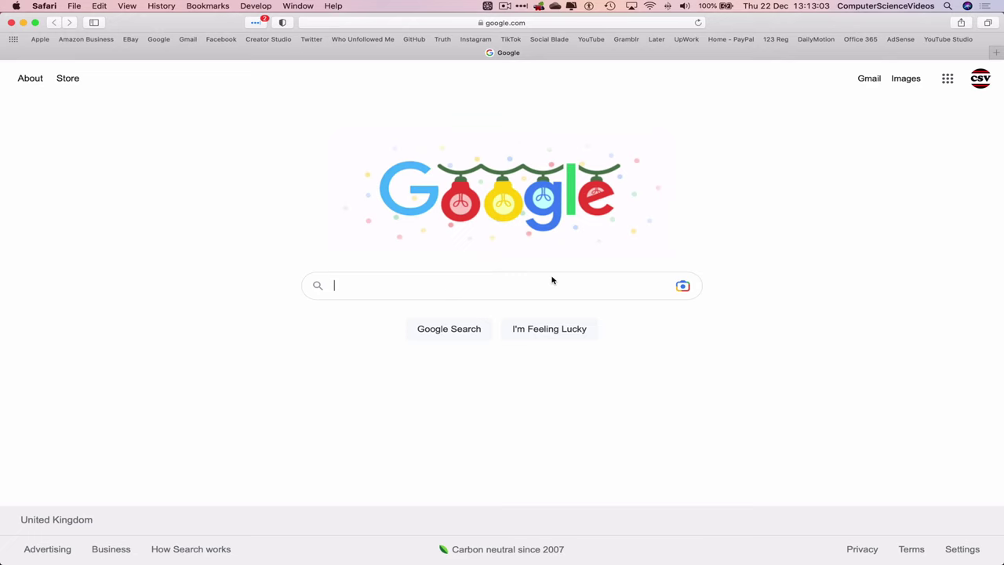
Load truthsocial.com from the 'Truth' bookmark to reach the ComputerScienceVideos profile
{"action": "left_click", "coordinate": [443, 39]}
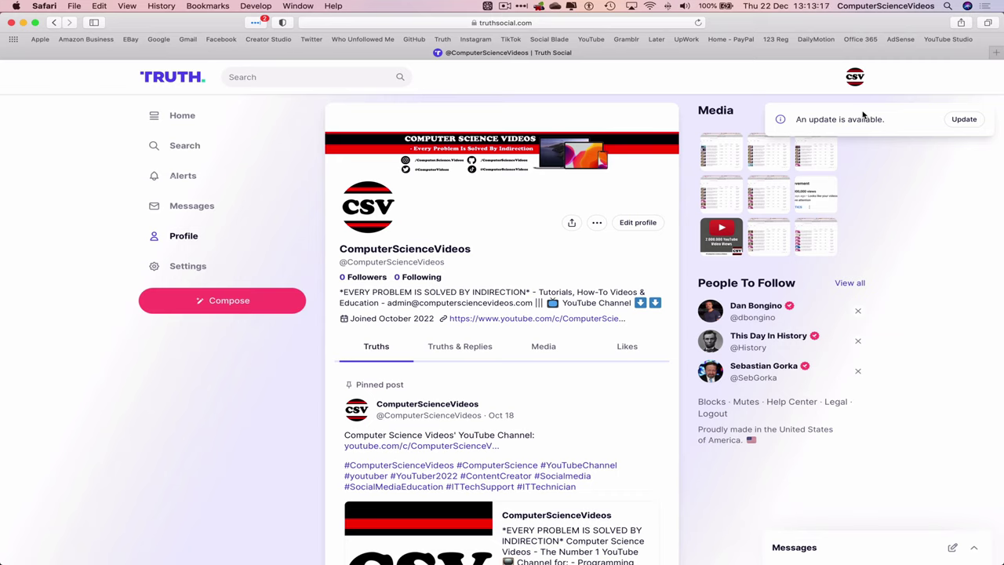
Compose a new post and upload the Desktop MacBook screenshot as its attachment
{"action": "left_click", "coordinate": [265, 306]}
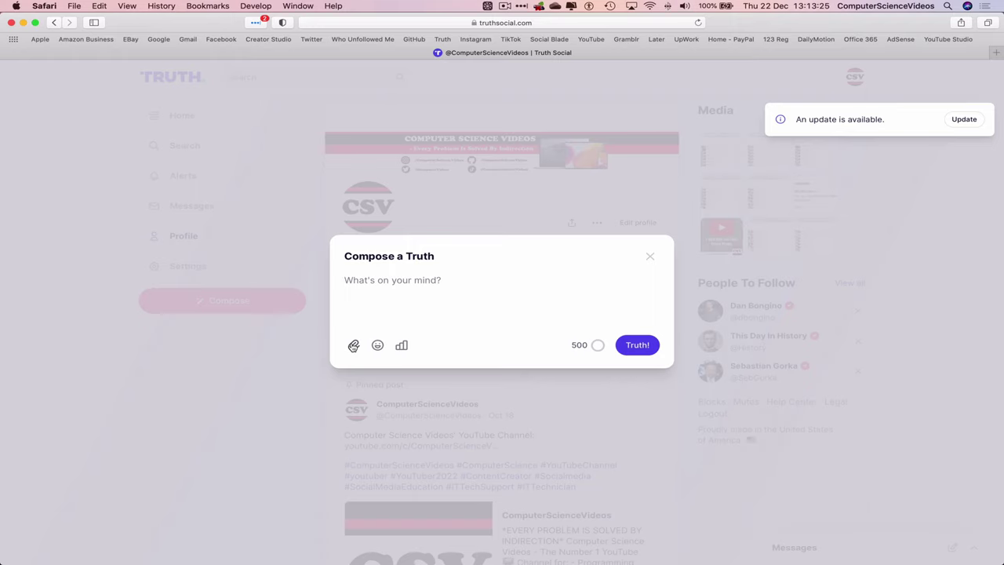
{"action": "left_click", "coordinate": [353, 346]}
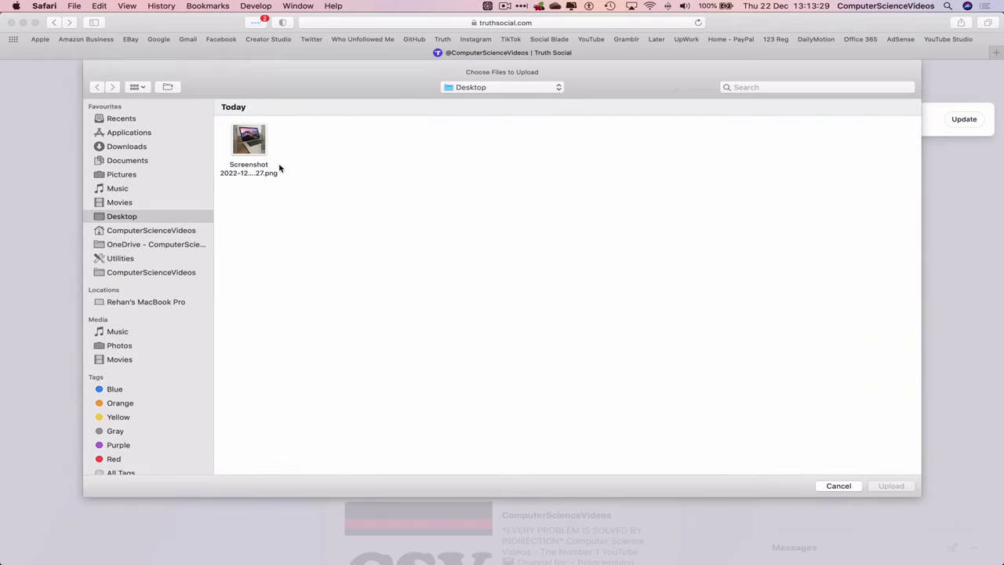
{"action": "left_click", "coordinate": [262, 146]}
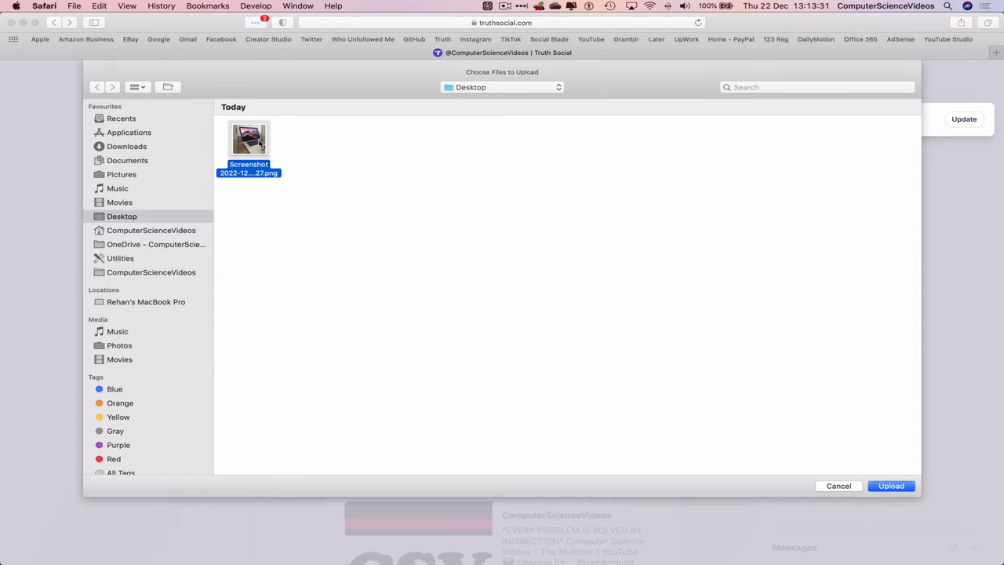
{"action": "left_click", "coordinate": [911, 488]}
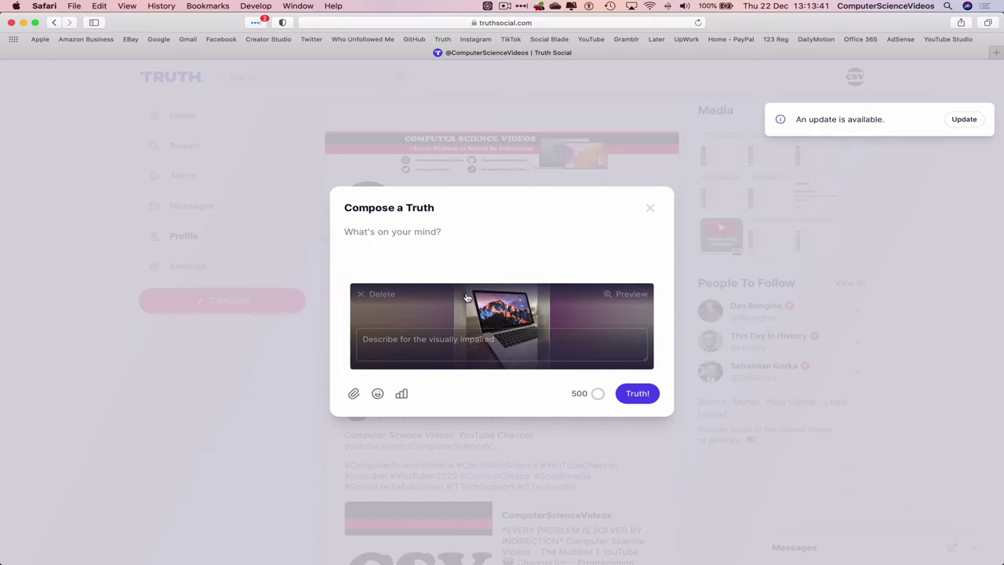
Caption the post 'This is my computer #AppleMacBookPro #ComputerScienceVideos' and publish it with Truth!
{"action": "left_click", "coordinate": [441, 232]}
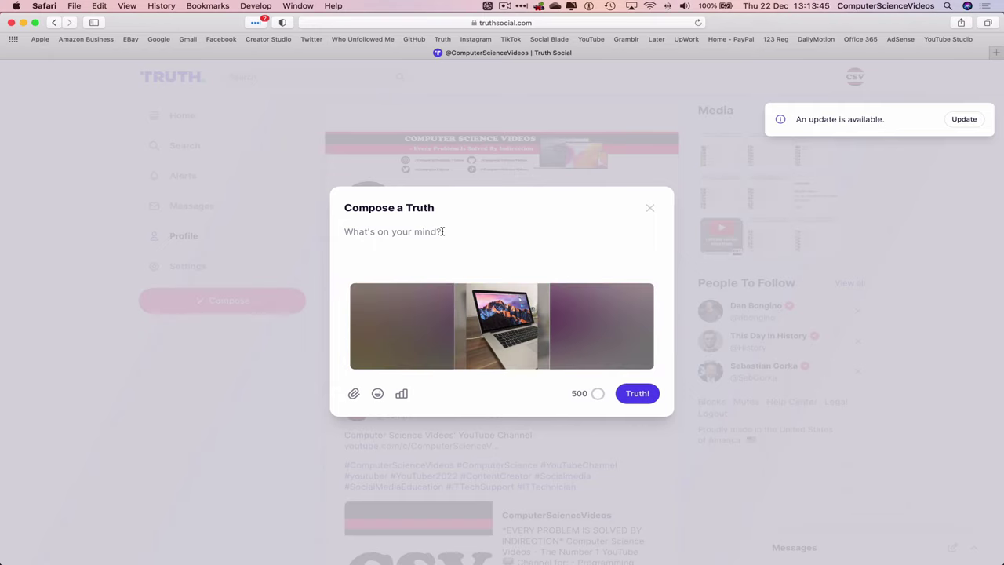
{"action": "type", "text": "This"}
{"action": "type", "text": " is my comput"}
{"action": "type", "text": "er #"}
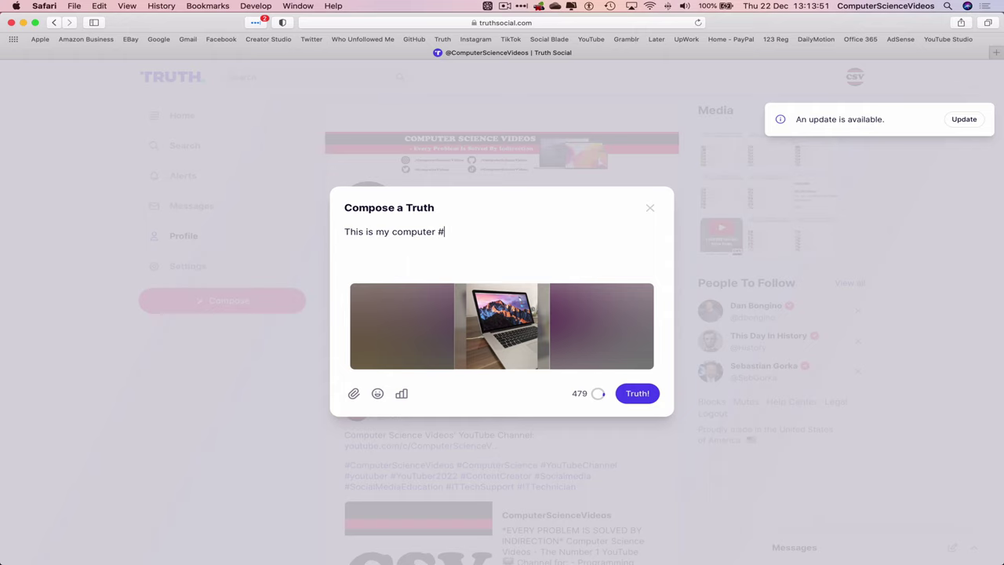
{"action": "type", "text": "Apple"}
{"action": "type", "text": "MacBook("}
{"action": "key", "text": "BackSpace"}
{"action": "type", "text": "Pr"}
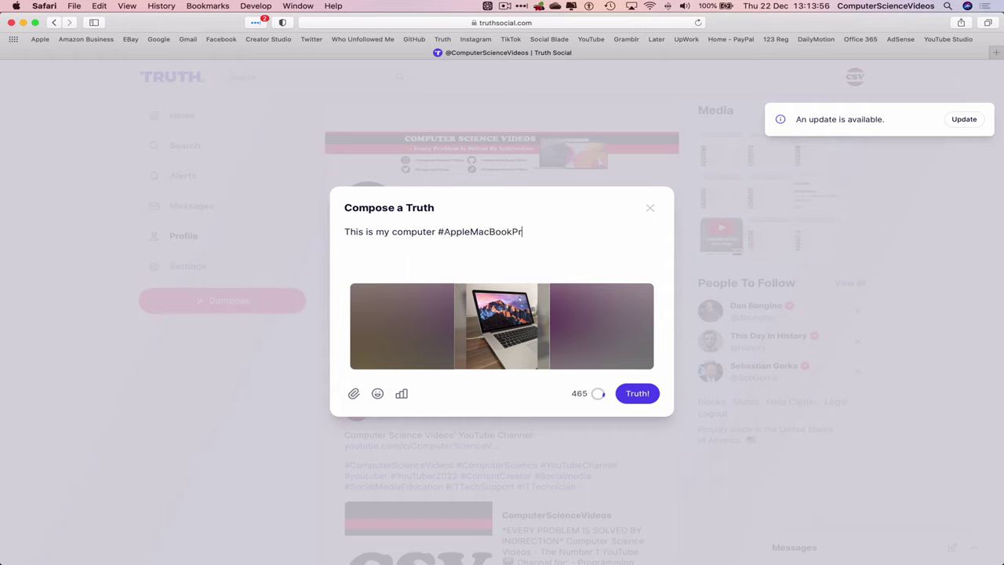
{"action": "type", "text": "o"}
{"action": "type", "text": " #C"}
{"action": "type", "text": "omputerS"}
{"action": "type", "text": "cienceVideos"}
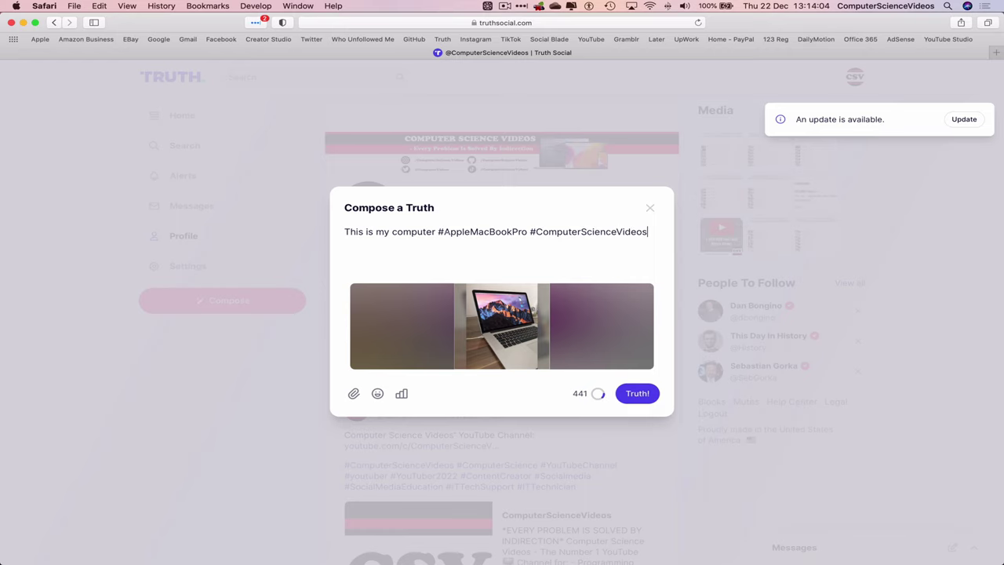
{"action": "left_click", "coordinate": [637, 394]}
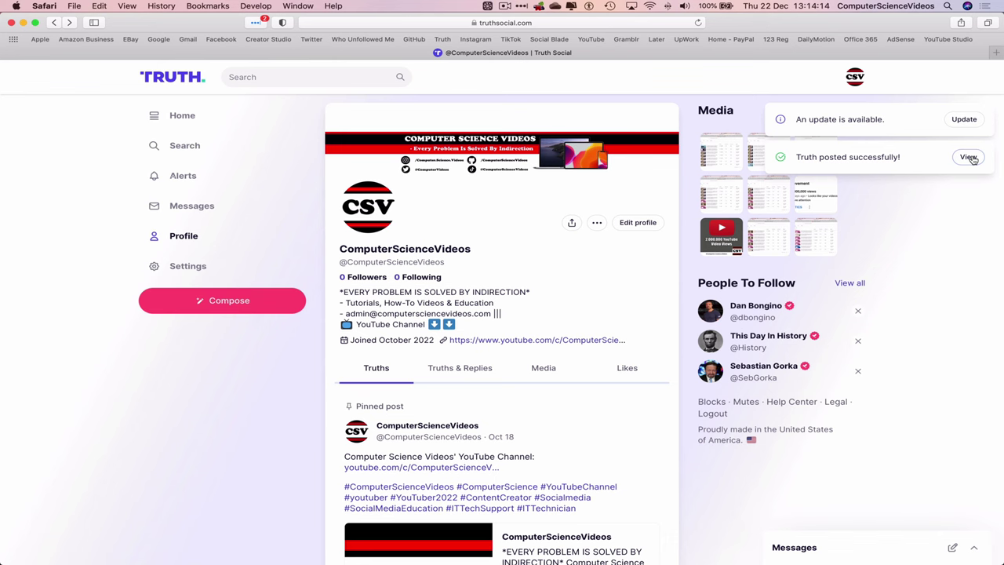
{"action": "left_click", "coordinate": [970, 158]}
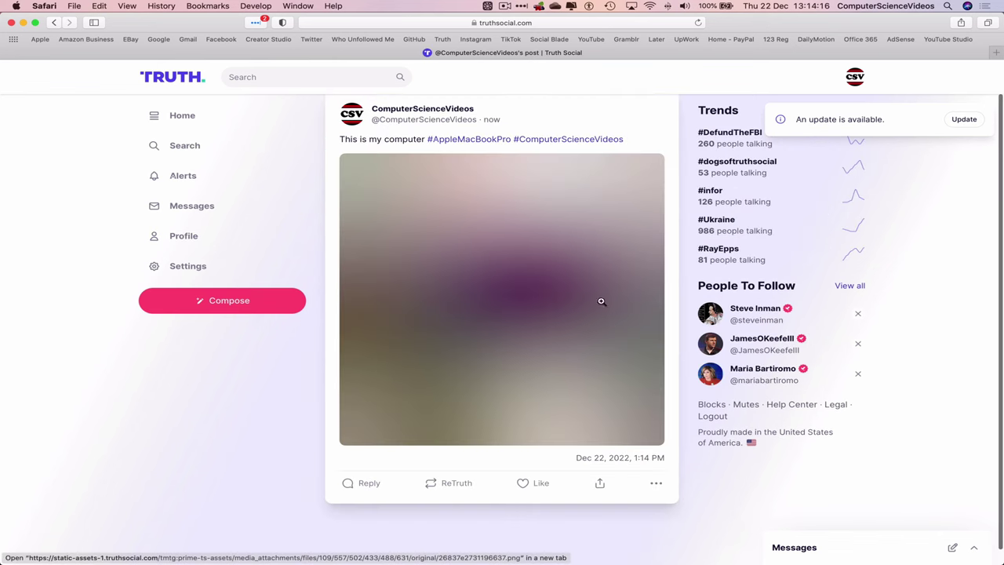
{"action": "left_click", "coordinate": [186, 238]}
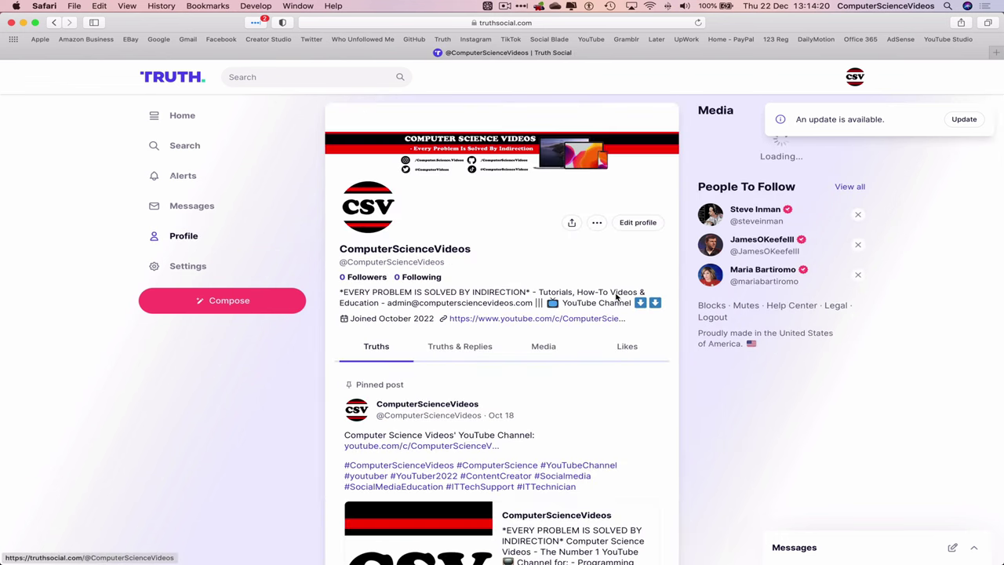
{"action": "scroll", "coordinate": [612, 352], "scroll_direction": "down", "scroll_amount": 3}
{"action": "scroll", "coordinate": [612, 352], "scroll_direction": "down", "scroll_amount": 4}
{"action": "scroll", "coordinate": [612, 355], "scroll_direction": "down", "scroll_amount": 4}
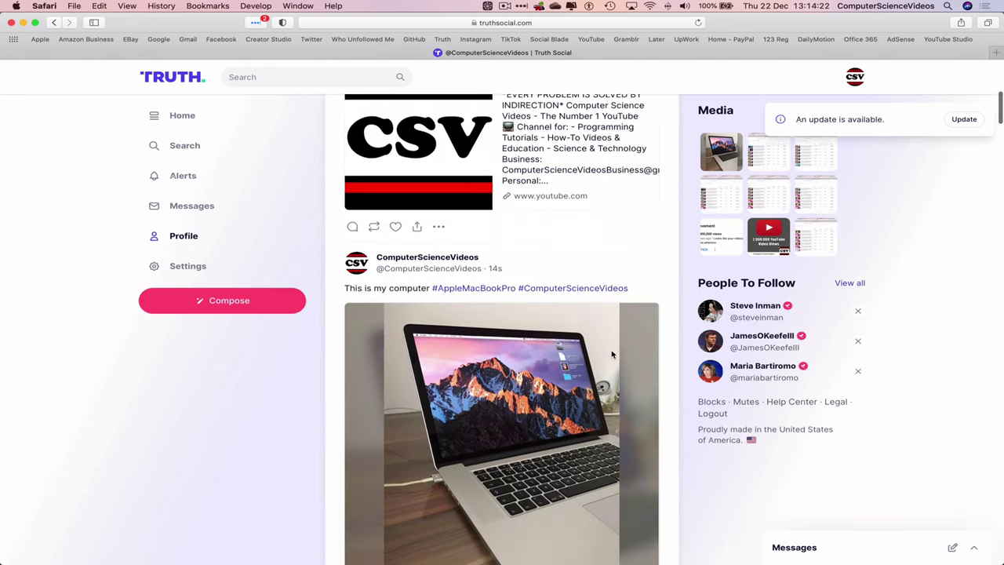
{"action": "scroll", "coordinate": [612, 355], "scroll_direction": "down", "scroll_amount": 3}
{"action": "scroll", "coordinate": [550, 329], "scroll_direction": "down", "scroll_amount": 1}
{"action": "scroll", "coordinate": [471, 298], "scroll_direction": "up", "scroll_amount": 1}
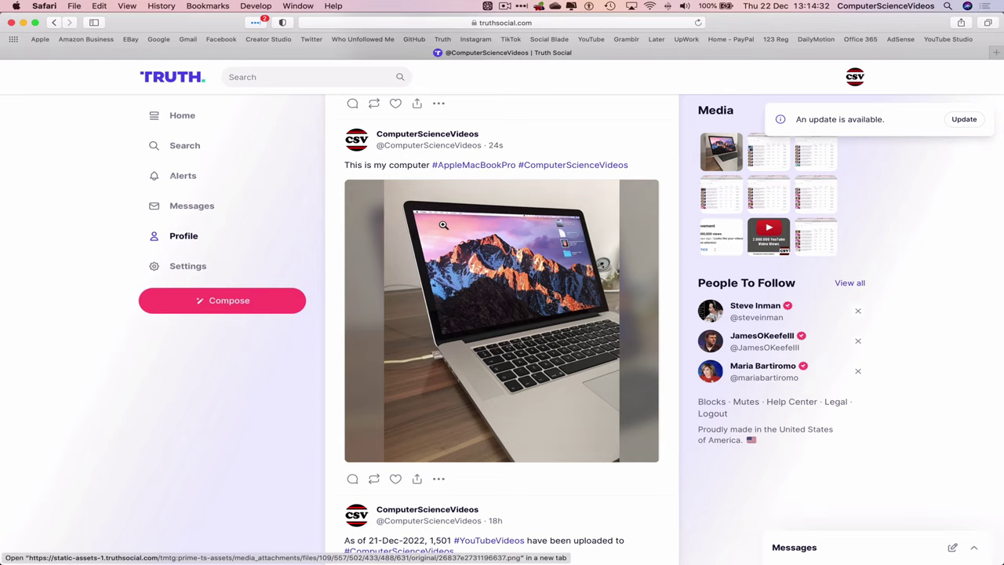
{"action": "scroll", "coordinate": [443, 225], "scroll_direction": "up", "scroll_amount": 5}
{"action": "scroll", "coordinate": [443, 226], "scroll_direction": "up", "scroll_amount": 5}
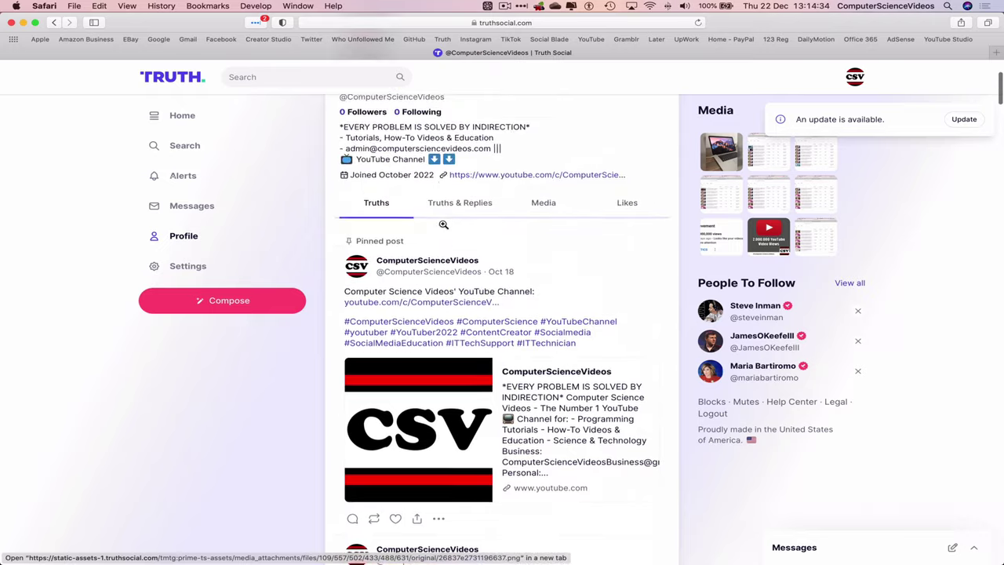
{"action": "scroll", "coordinate": [443, 225], "scroll_direction": "up", "scroll_amount": 3}
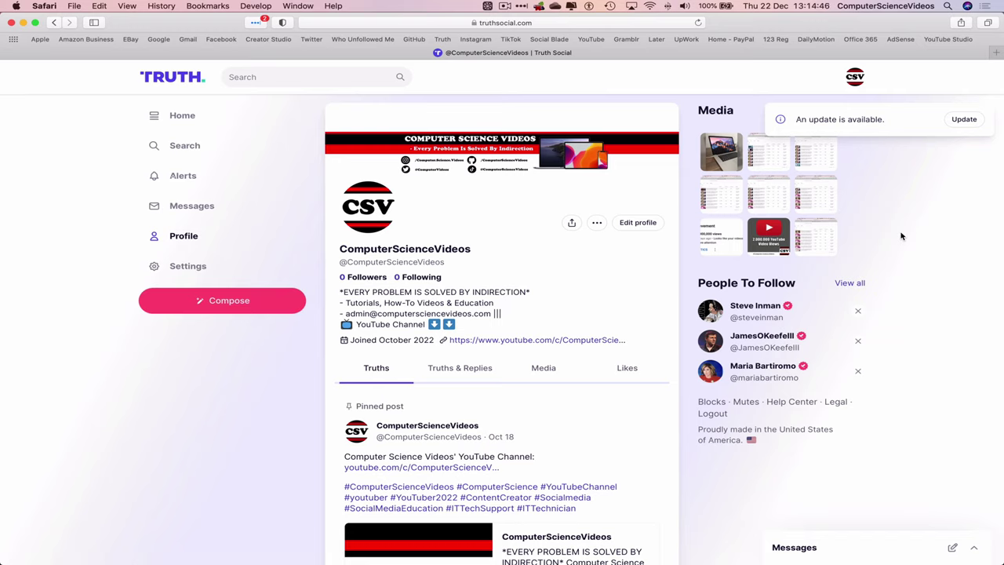
Quit Safari from its application menu
{"action": "left_click", "coordinate": [44, 5]}
{"action": "left_click", "coordinate": [95, 153]}
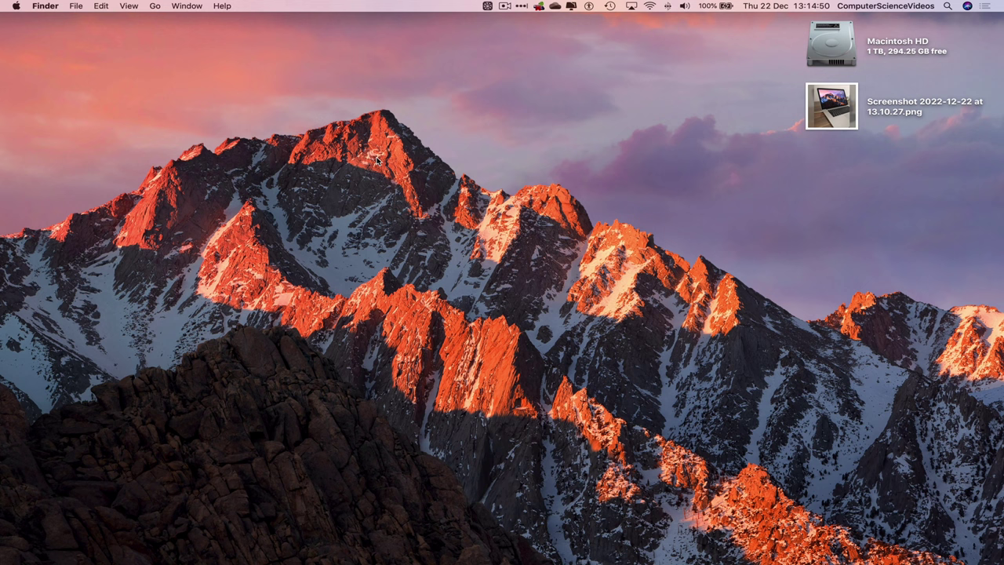